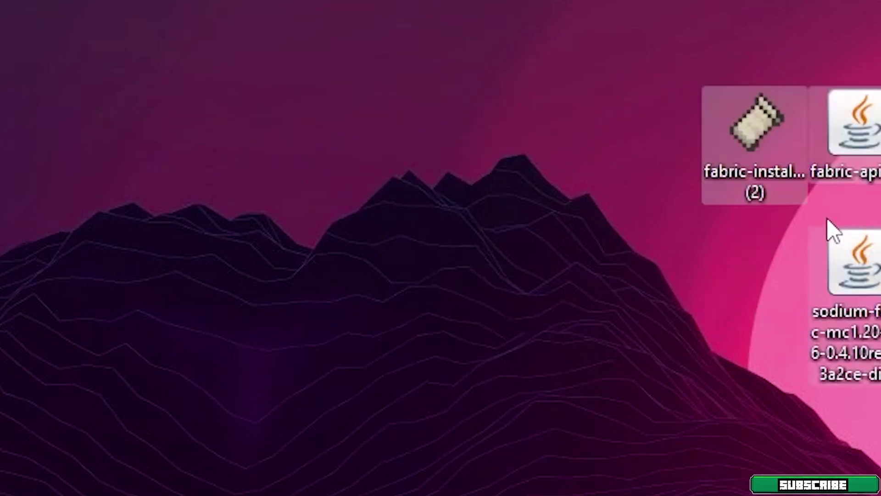
{"action": "left_click", "coordinate": [702, 155]}
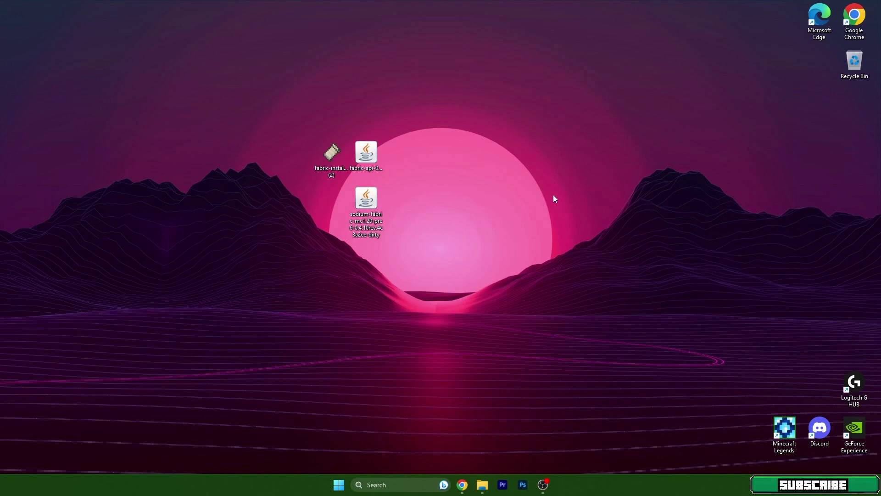
{"action": "left_click_drag", "start_coordinate": [231, 123], "coordinate": [452, 167]}
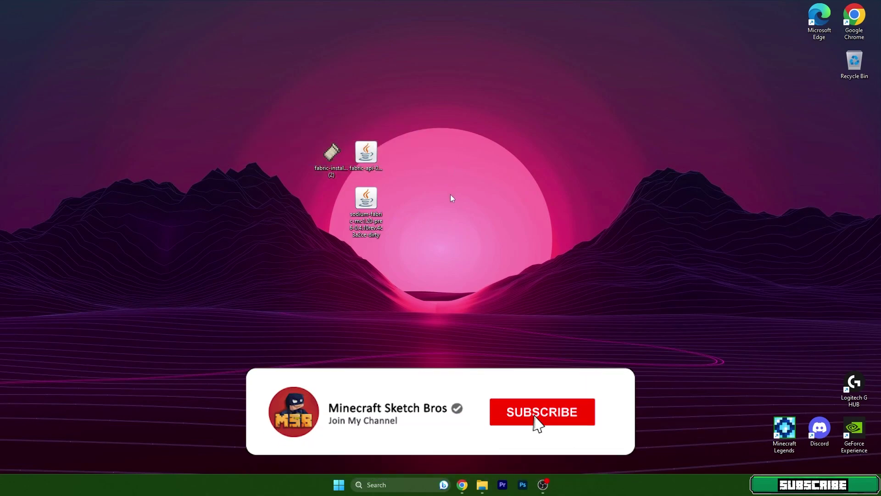
{"action": "left_click_drag", "start_coordinate": [418, 258], "coordinate": [350, 203]}
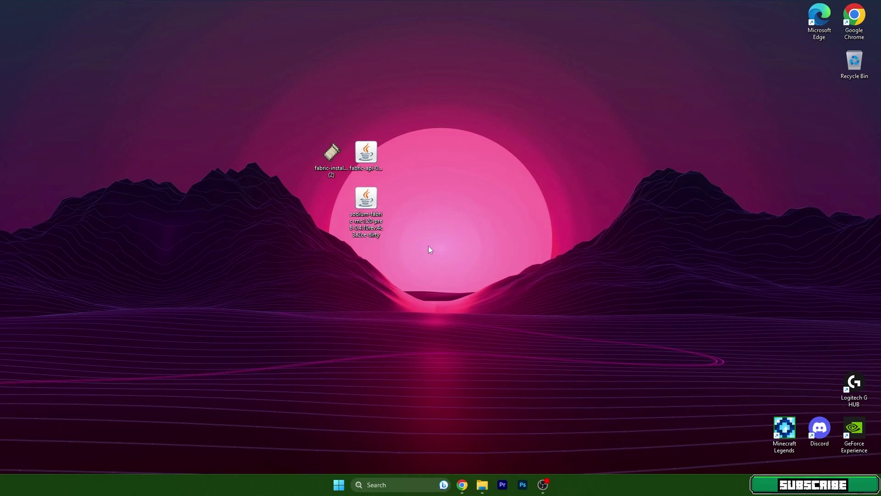
{"action": "left_click_drag", "start_coordinate": [285, 127], "coordinate": [400, 236]}
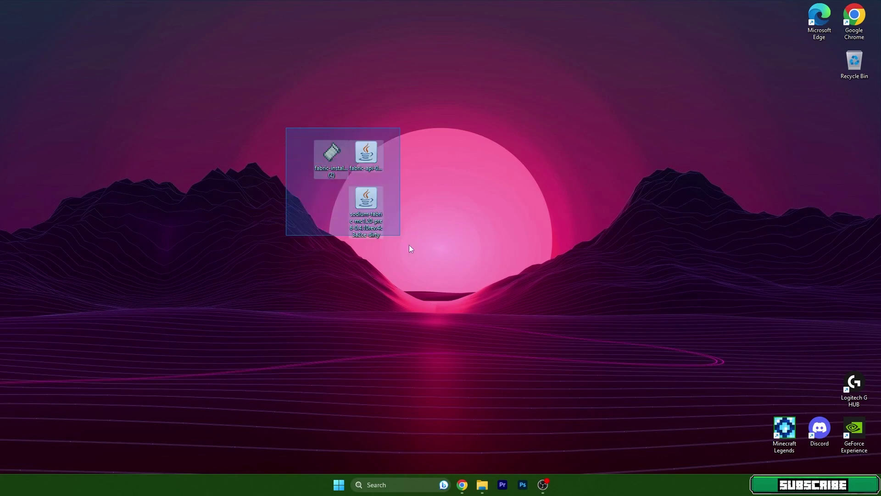
{"action": "left_click", "coordinate": [440, 268]}
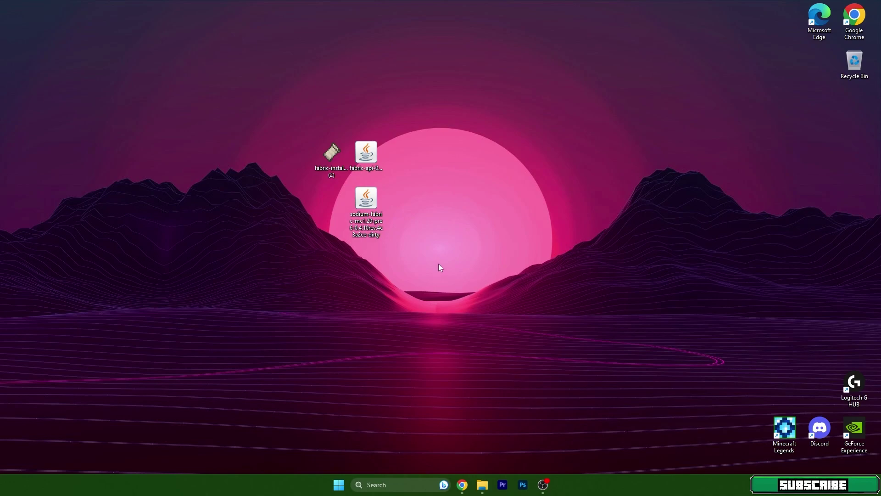
{"action": "left_click_drag", "start_coordinate": [257, 127], "coordinate": [411, 248]}
{"action": "left_click", "coordinate": [410, 248]}
{"action": "left_click_drag", "start_coordinate": [284, 128], "coordinate": [384, 249]}
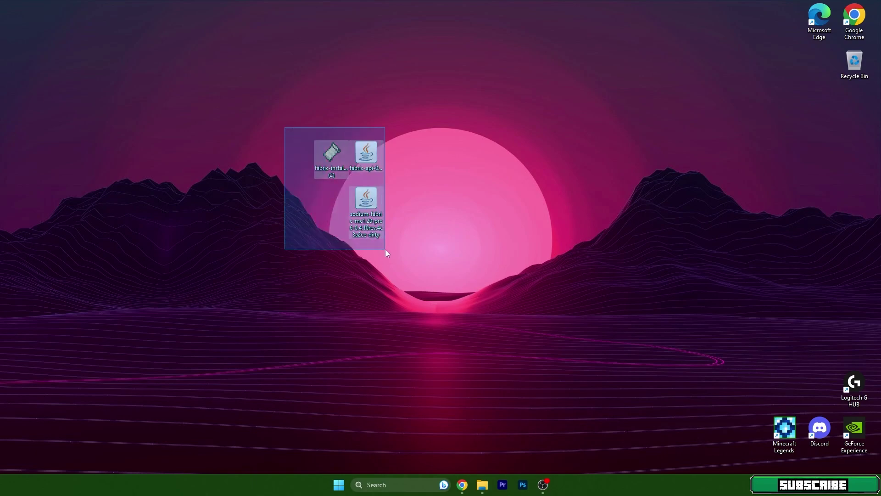
{"action": "left_click", "coordinate": [385, 249]}
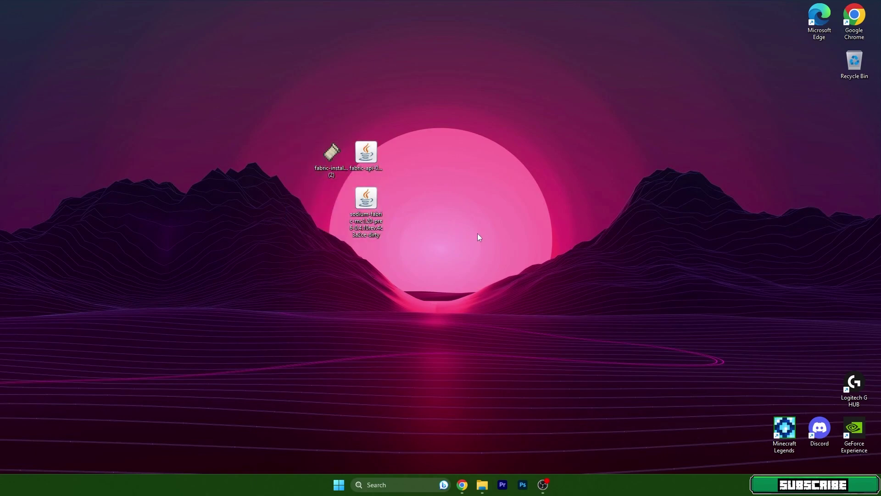
{"action": "left_click_drag", "start_coordinate": [409, 256], "coordinate": [266, 124]}
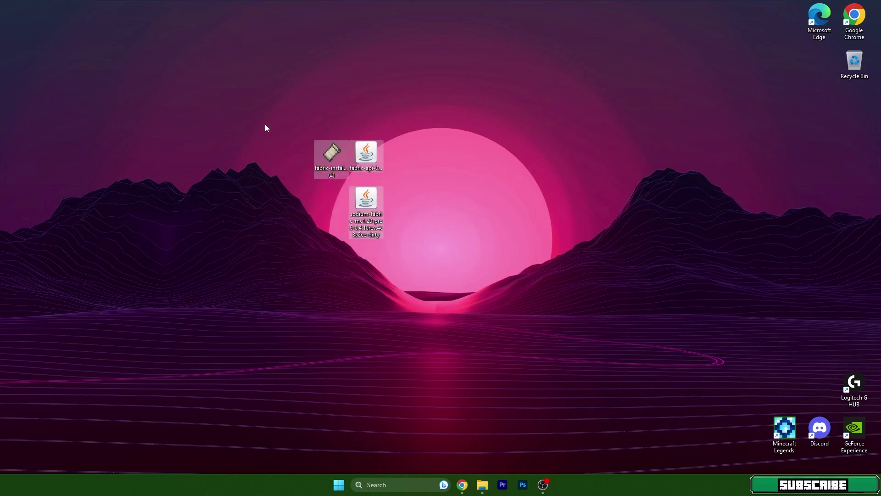
{"action": "left_click", "coordinate": [284, 142]}
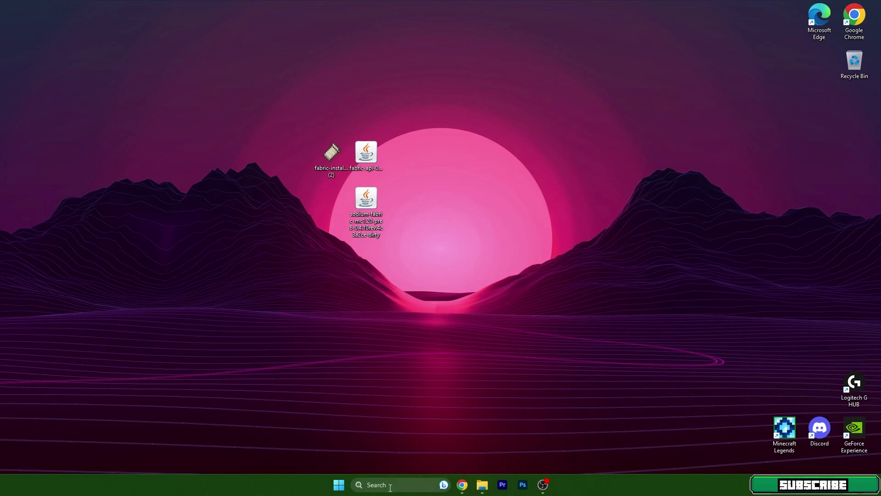
Search Windows for %appdata%, open the Roaming folder it leads to, and browse to the mods folder inside .minecraft
{"action": "left_click", "coordinate": [370, 485]}
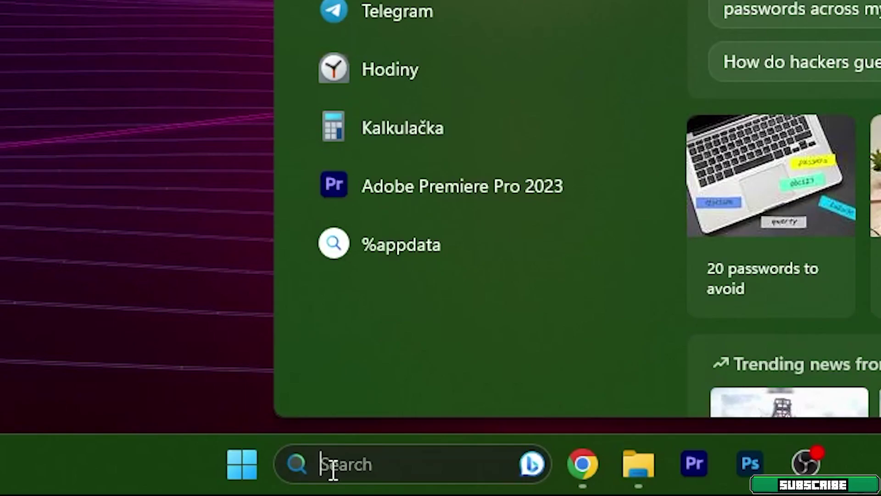
{"action": "type", "text": "%appdata%"}
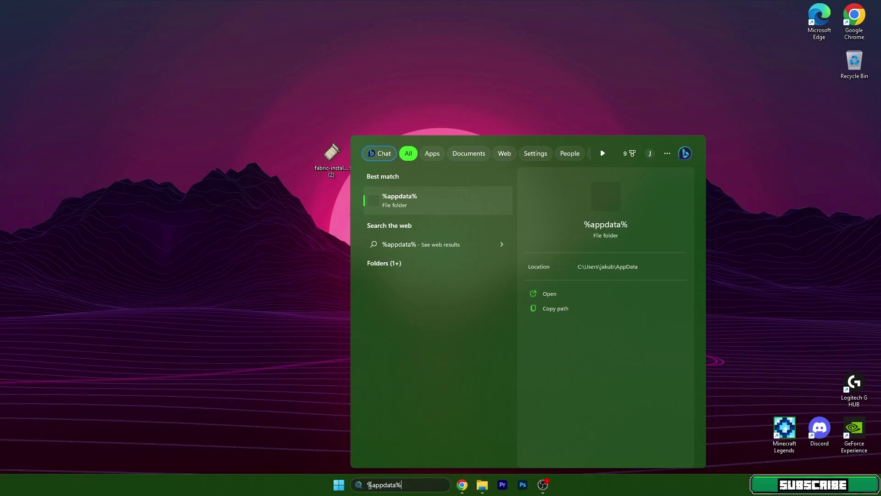
{"action": "left_click", "coordinate": [443, 211]}
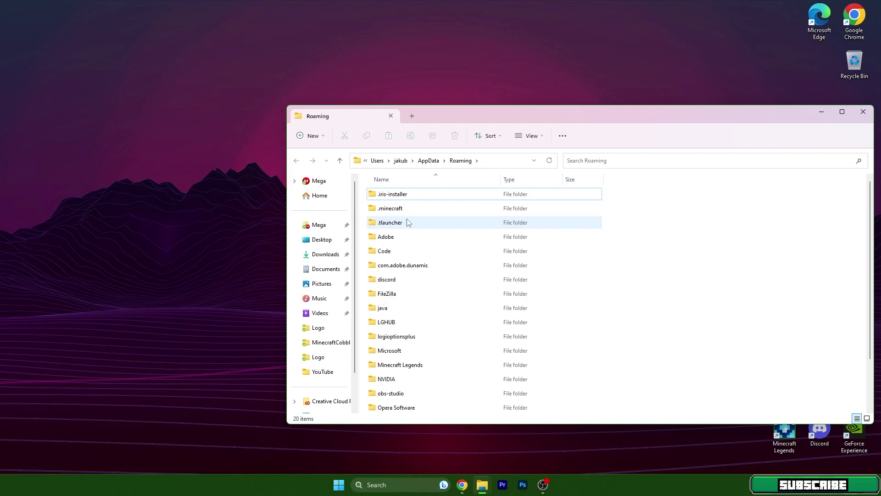
{"action": "left_click_drag", "start_coordinate": [443, 115], "coordinate": [459, 126]}
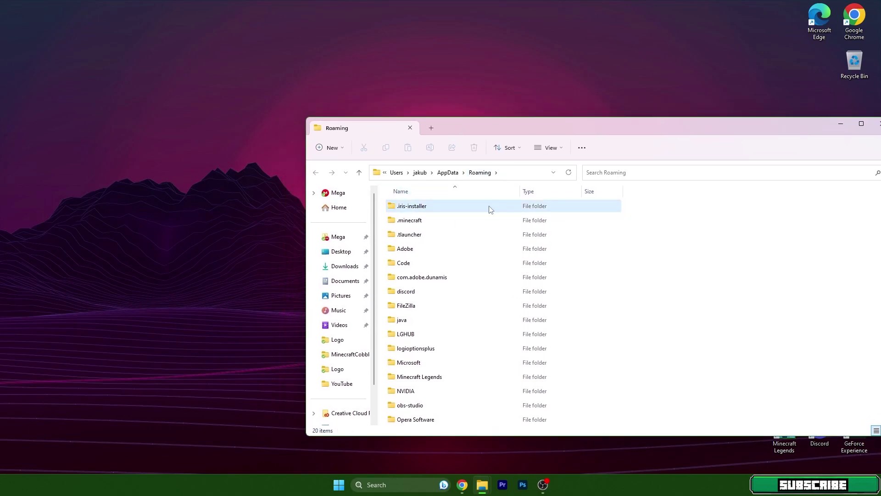
{"action": "left_click", "coordinate": [423, 227]}
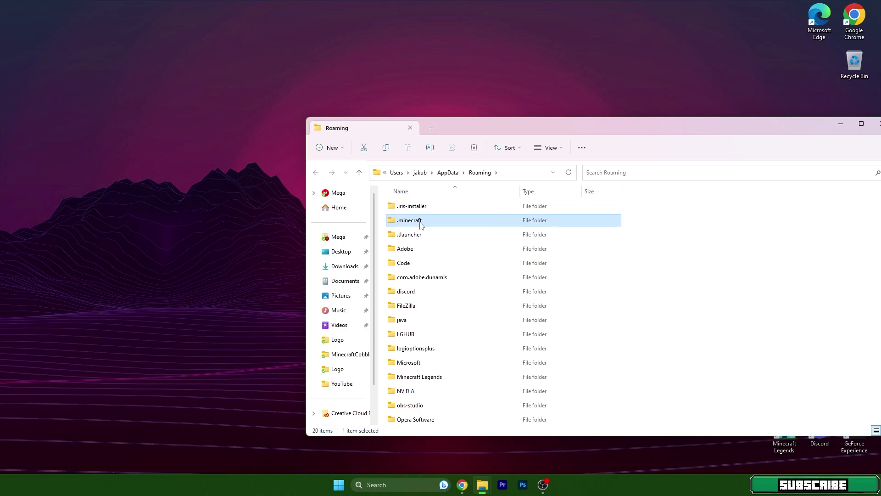
{"action": "double_click", "coordinate": [421, 225]}
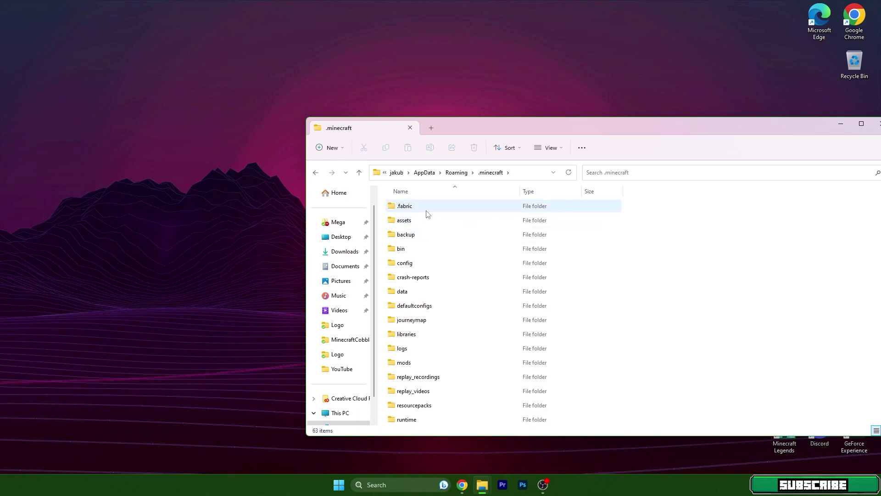
{"action": "scroll", "coordinate": [473, 236], "scroll_direction": "down", "scroll_amount": 2}
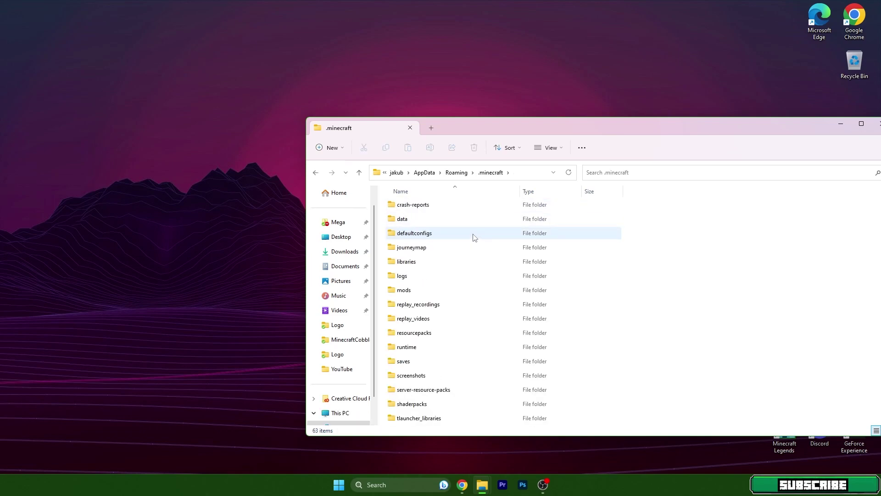
{"action": "scroll", "coordinate": [474, 237], "scroll_direction": "down", "scroll_amount": 2}
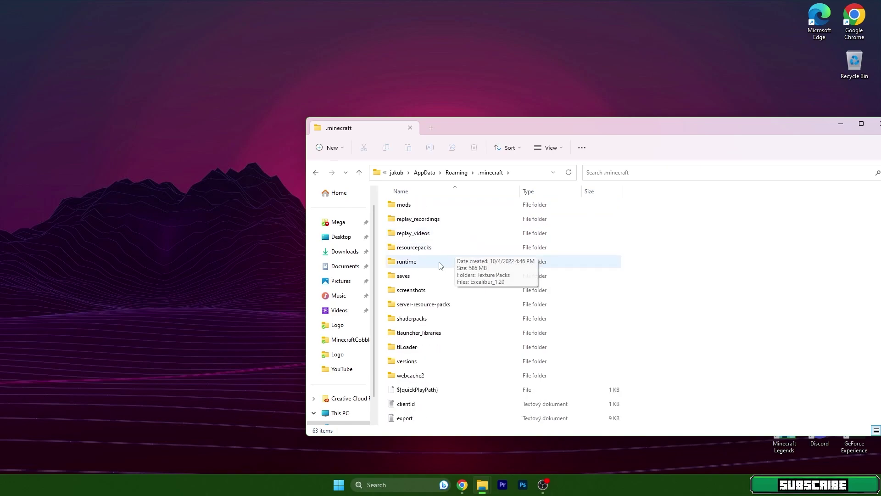
{"action": "scroll", "coordinate": [440, 265], "scroll_direction": "up", "scroll_amount": 4}
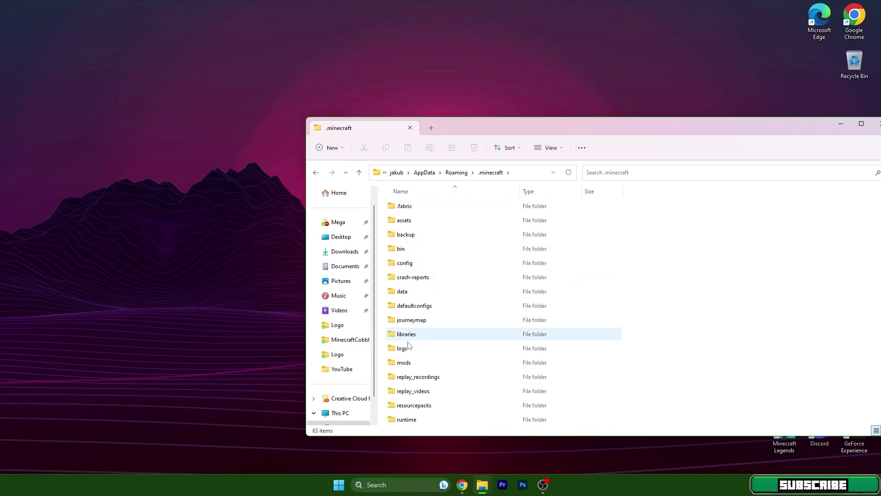
{"action": "double_click", "coordinate": [403, 358]}
Move the fabric-api and sodium-fabric jar files from the desktop into the mods folder
{"action": "left_click_drag", "start_coordinate": [459, 127], "coordinate": [567, 135]}
{"action": "left_click_drag", "start_coordinate": [380, 268], "coordinate": [363, 147]}
{"action": "left_click_drag", "start_coordinate": [366, 154], "coordinate": [588, 243]}
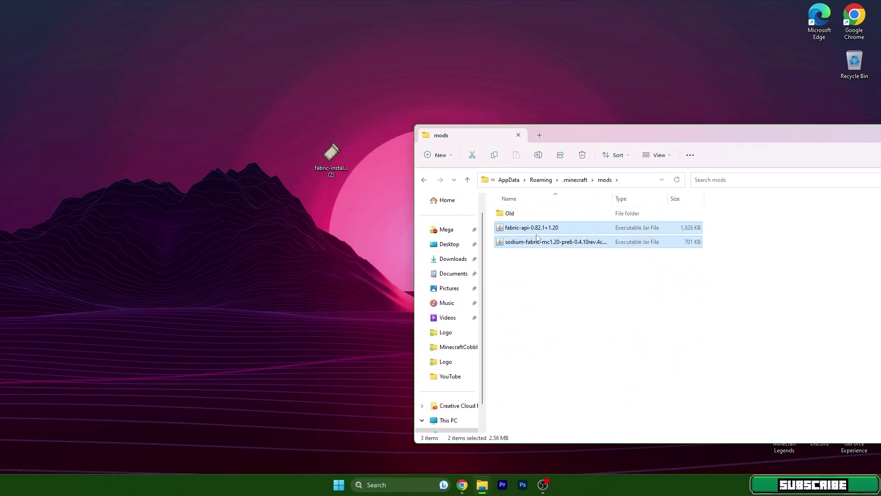
{"action": "left_click", "coordinate": [539, 271]}
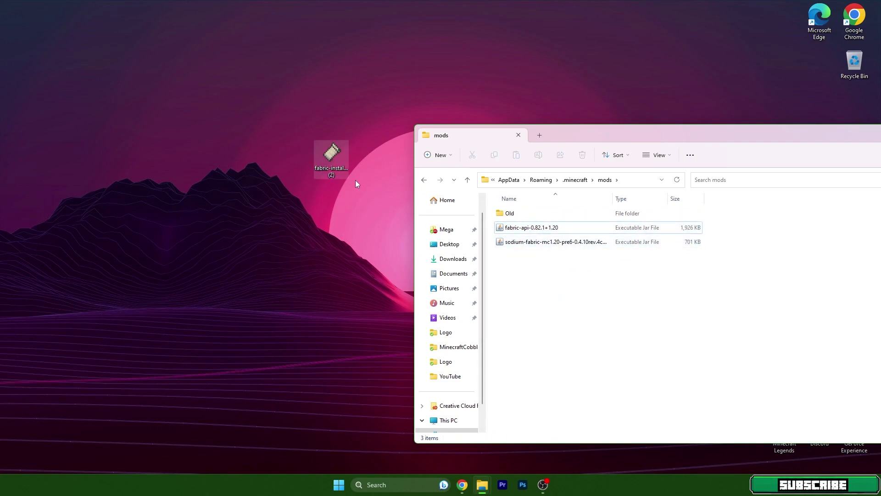
Go back to the .minecraft folder and open its versions folder
{"action": "left_click", "coordinate": [424, 179]}
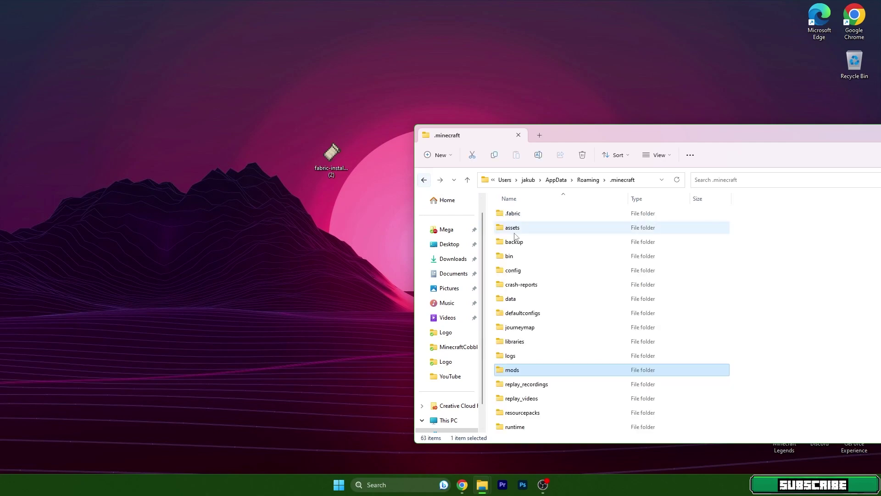
{"action": "scroll", "coordinate": [524, 388], "scroll_direction": "down", "scroll_amount": 3}
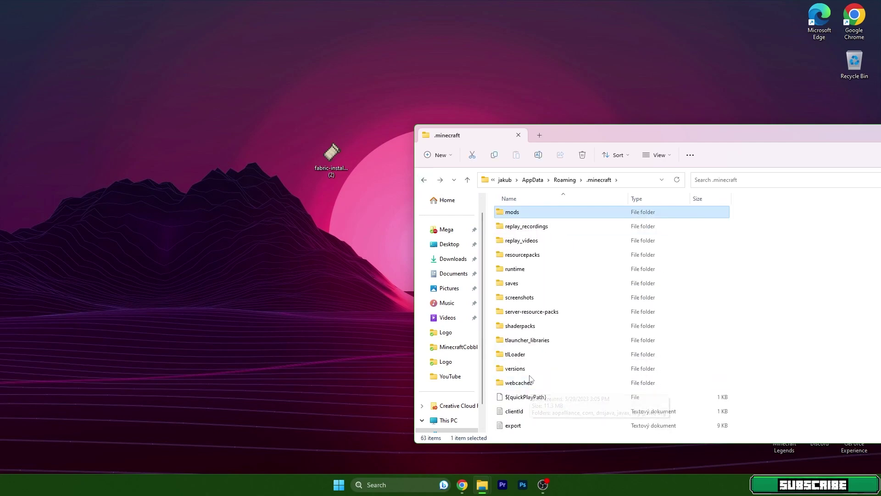
{"action": "double_click", "coordinate": [526, 372]}
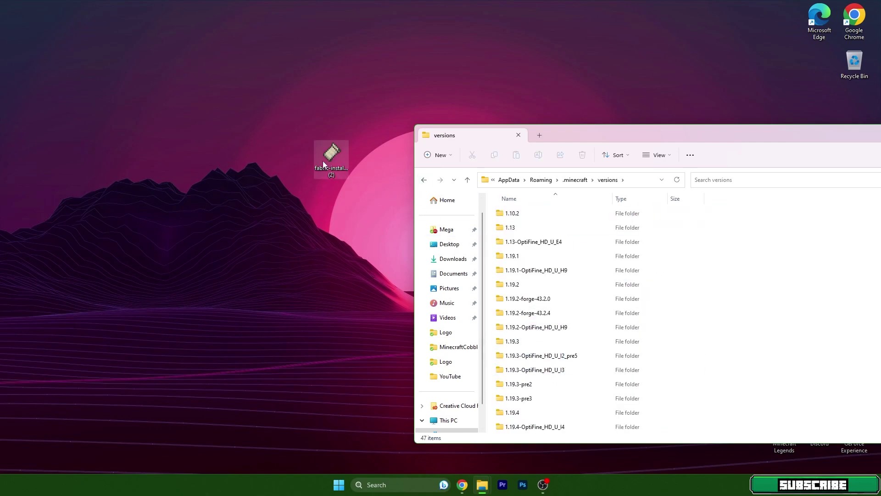
Launch the Fabric installer from the desktop and, with snapshots shown, choose Minecraft version 1.20-pre6
{"action": "double_click", "coordinate": [331, 158]}
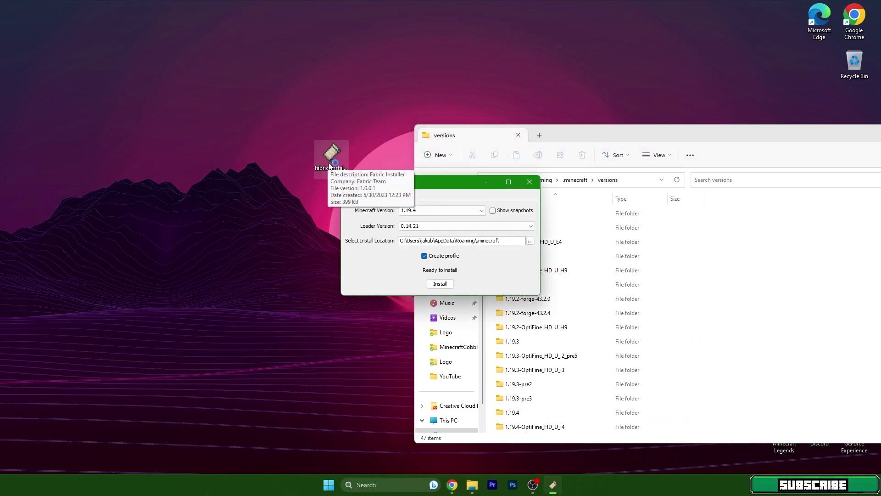
{"action": "left_click", "coordinate": [499, 212]}
{"action": "left_click", "coordinate": [418, 212]}
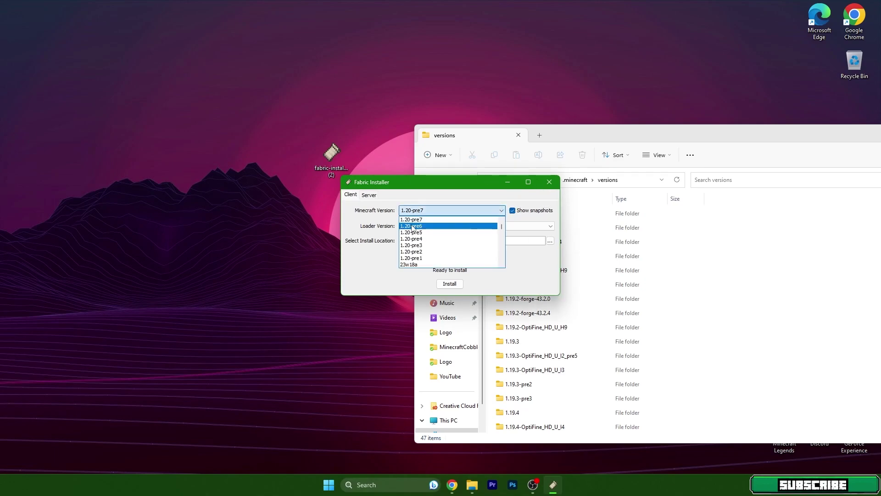
{"action": "left_click", "coordinate": [416, 226]}
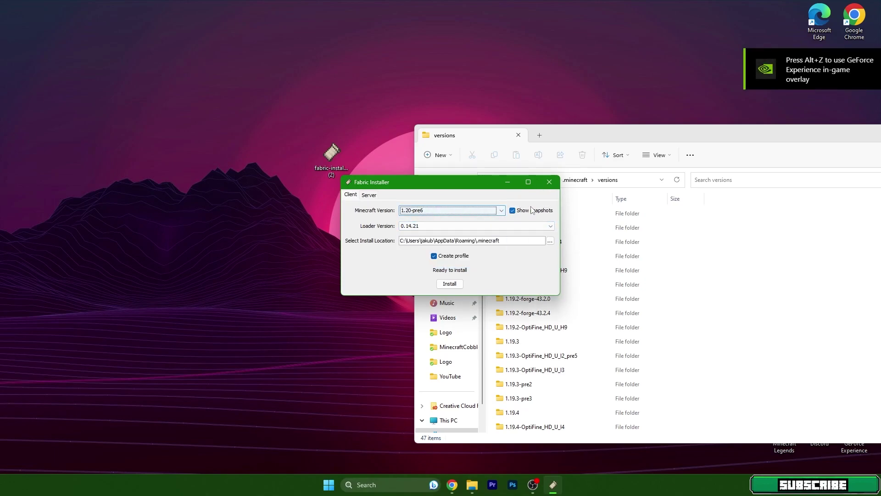
Look through the installer's Minecraft version list with snapshots hidden, and show snapshots again
{"action": "left_click", "coordinate": [531, 211]}
{"action": "left_click", "coordinate": [443, 214]}
{"action": "left_click", "coordinate": [417, 220]}
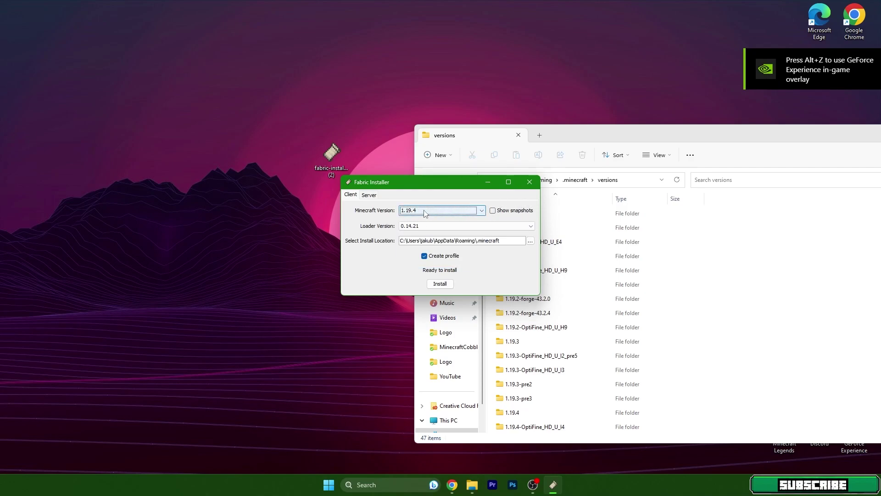
{"action": "left_click", "coordinate": [492, 210]}
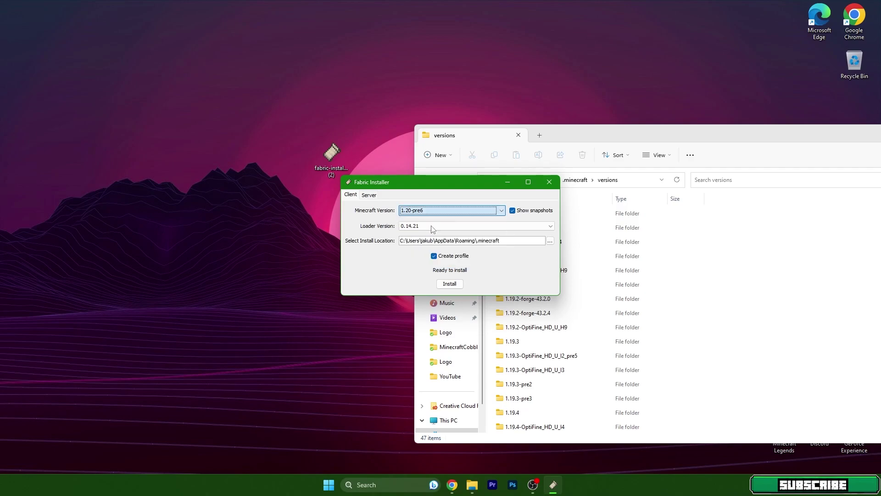
Install Fabric loader 0.14.21 for Minecraft 1.20-pre6 and close the installer
{"action": "left_click", "coordinate": [452, 287]}
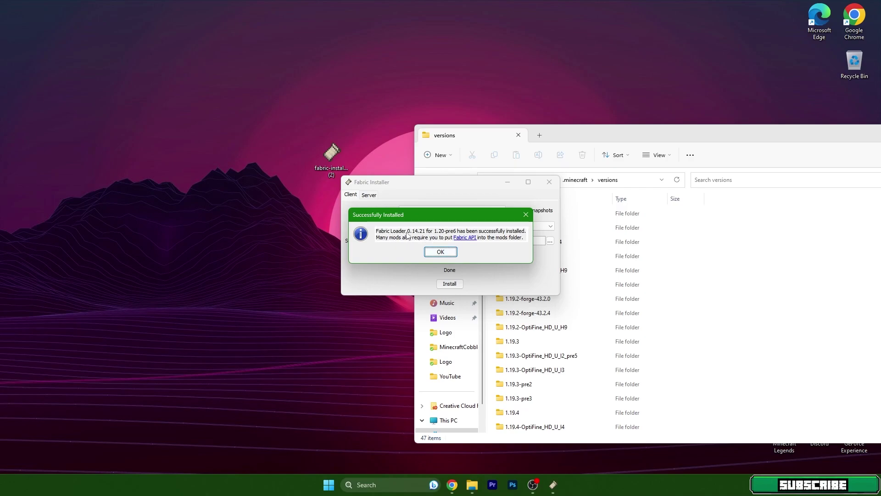
{"action": "left_click", "coordinate": [442, 252]}
{"action": "left_click", "coordinate": [551, 184]}
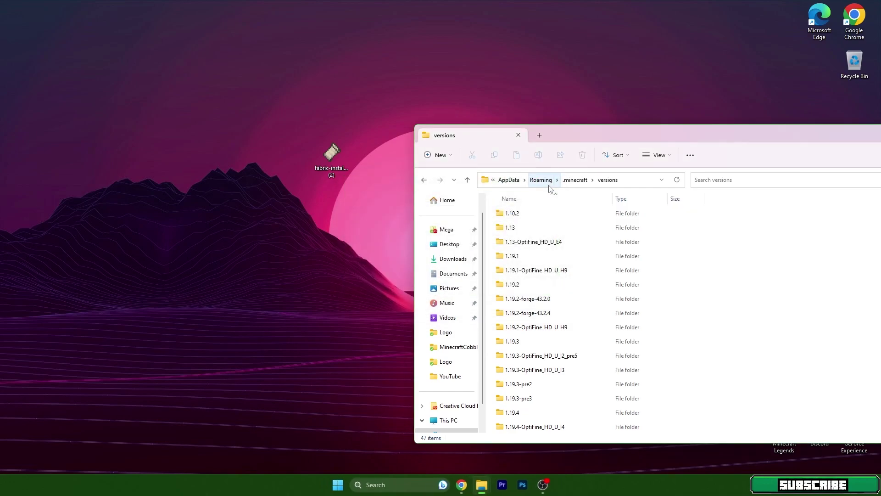
Check the versions folder for fabric-loader-0.14.21-1.20-pre6 and close the folder window
{"action": "left_click_drag", "start_coordinate": [769, 140], "coordinate": [604, 105]}
{"action": "scroll", "coordinate": [456, 291], "scroll_direction": "down", "scroll_amount": 7}
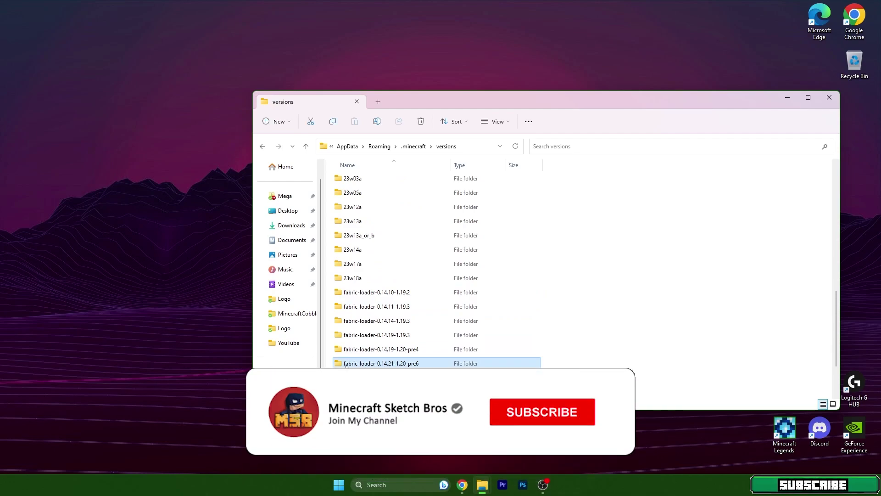
{"action": "left_click", "coordinate": [406, 364]}
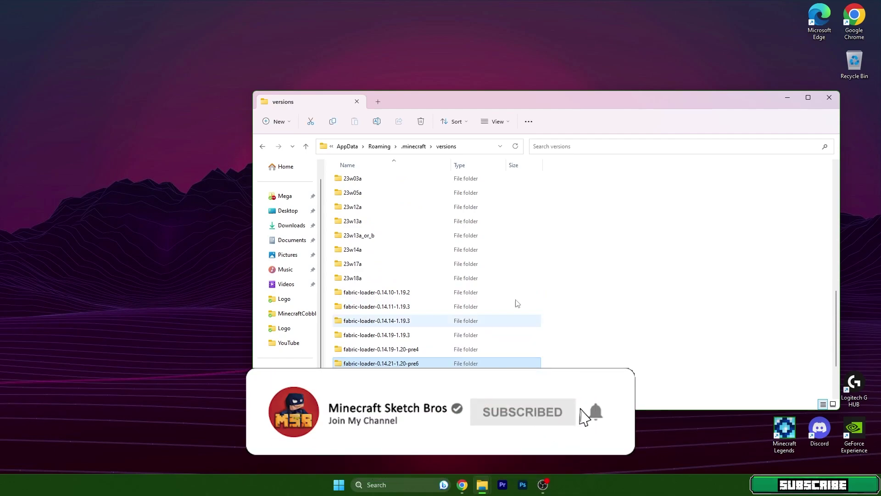
{"action": "left_click", "coordinate": [830, 97]}
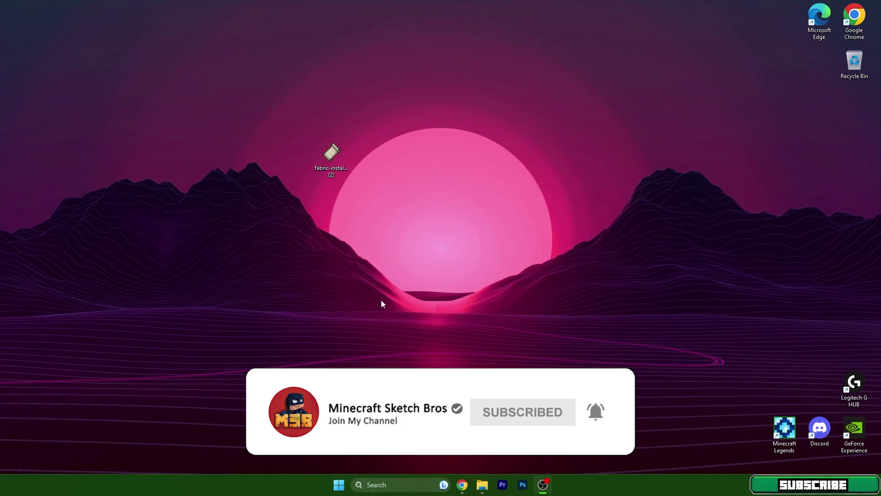
Open the Minecraft Launcher and select the fabric-loader-1.20-pre6 installation for Java Edition
{"action": "left_click", "coordinate": [381, 484]}
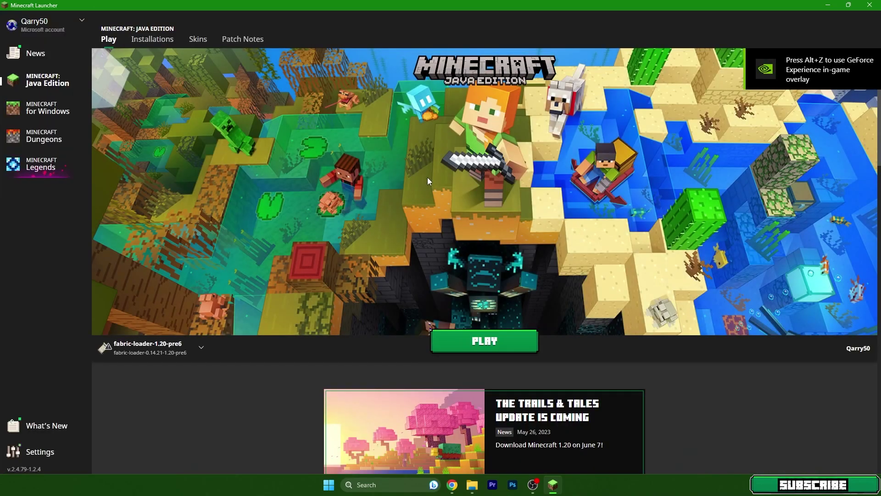
{"action": "left_click", "coordinate": [161, 353]}
{"action": "left_click", "coordinate": [155, 251]}
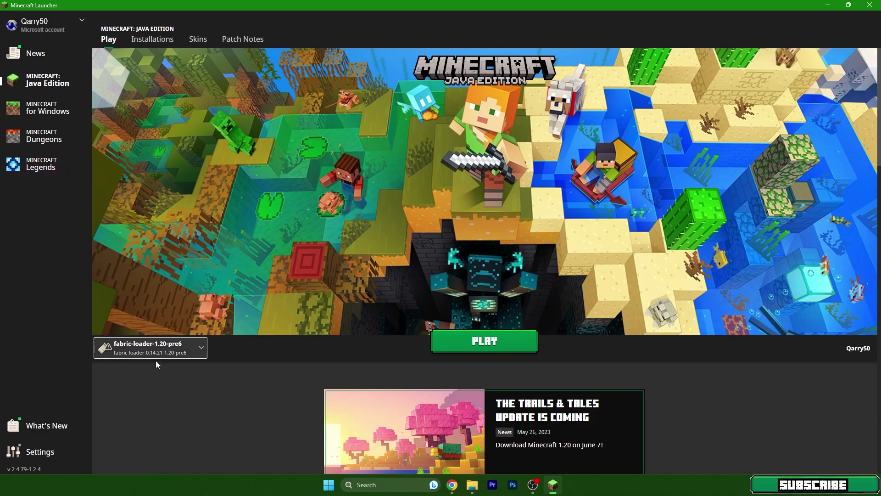
Launch the game with the Fabric installation, maximize its window and open the singleplayer world Sherlock
{"action": "left_click", "coordinate": [481, 347]}
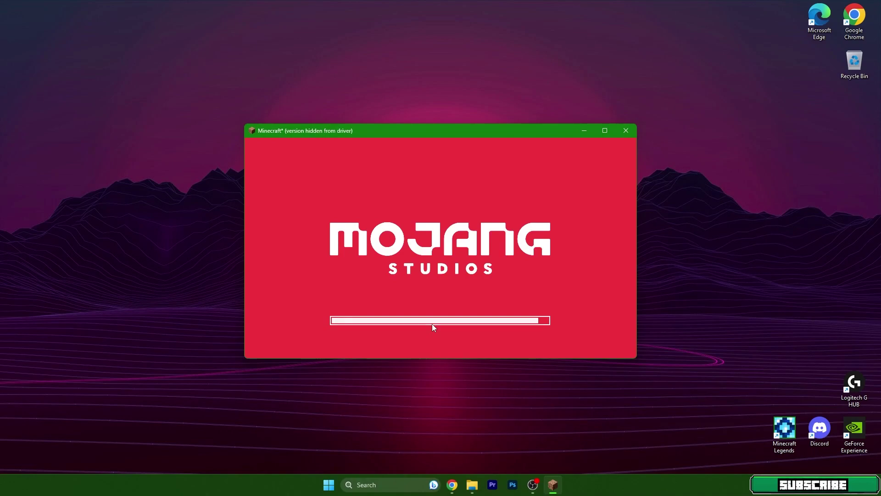
{"action": "left_click", "coordinate": [598, 130]}
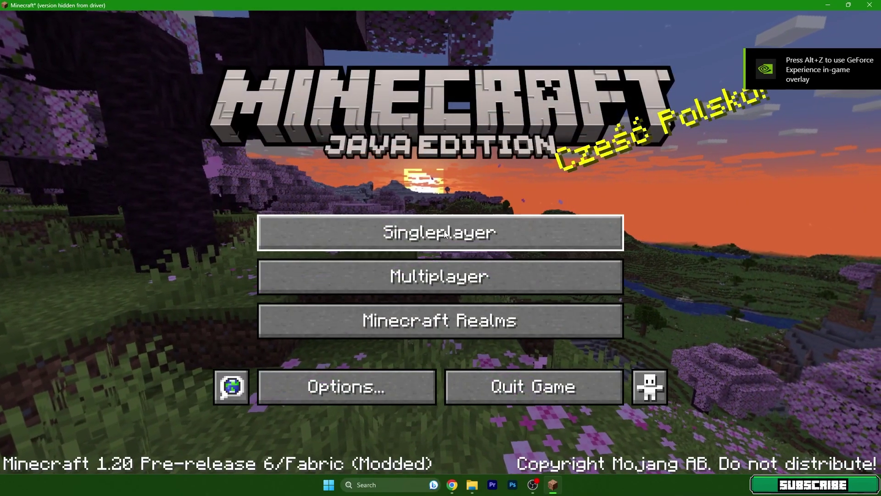
{"action": "left_click", "coordinate": [417, 238]}
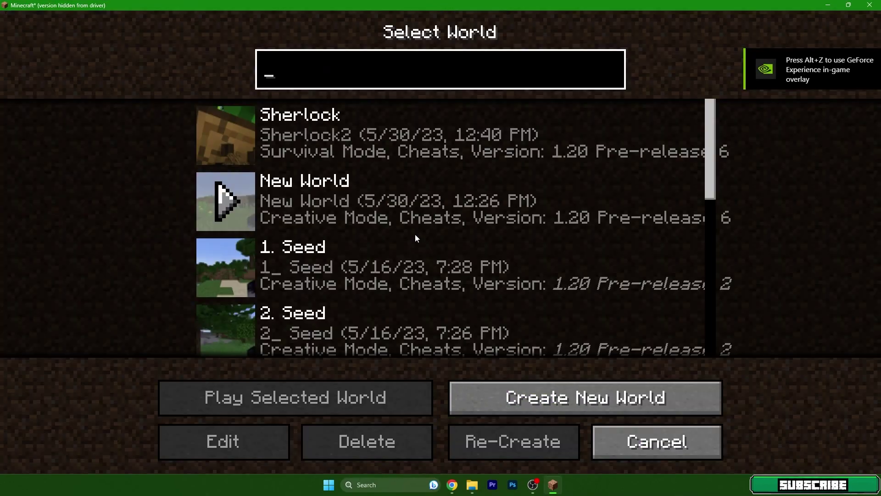
{"action": "double_click", "coordinate": [321, 145]}
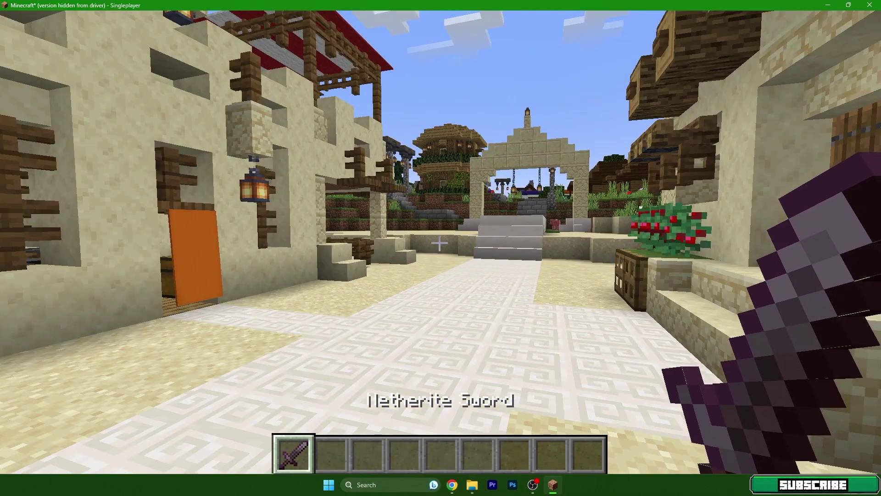
Check the General and Advanced pages of Sodium's video settings and return to the world
{"action": "key", "text": "Escape"}
{"action": "left_click", "coordinate": [376, 281]}
{"action": "left_click", "coordinate": [333, 228]}
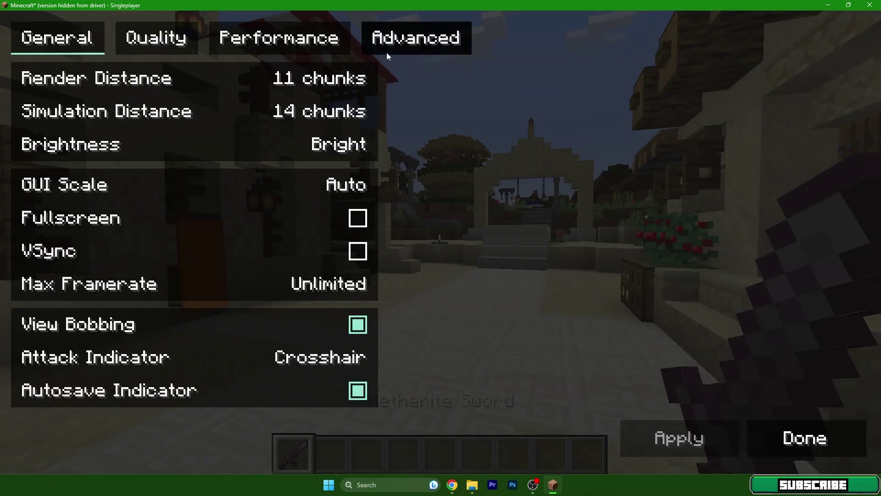
{"action": "left_click", "coordinate": [386, 37]}
{"action": "key", "text": "Escape"}
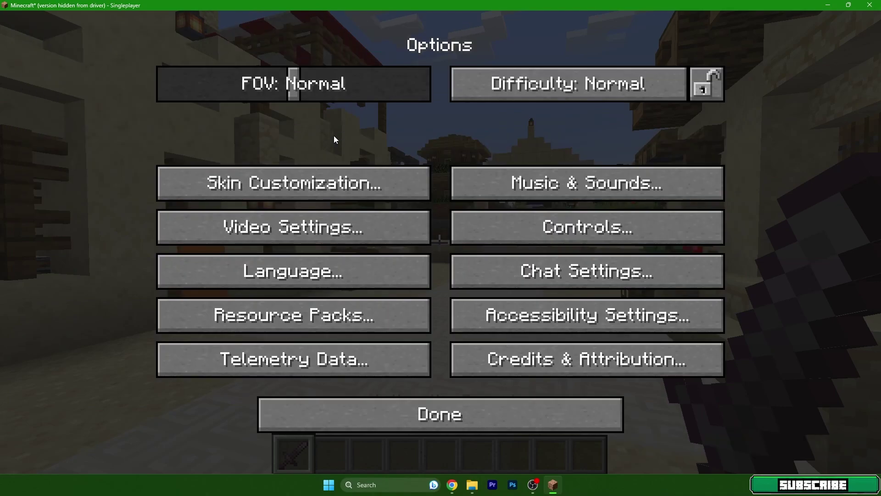
{"action": "key", "text": "Escape"}
{"action": "key", "text": "Escape"}
Show the debug overlay, check the Performance and Quality pages of the video settings, and return to the world
{"action": "key", "text": "F3"}
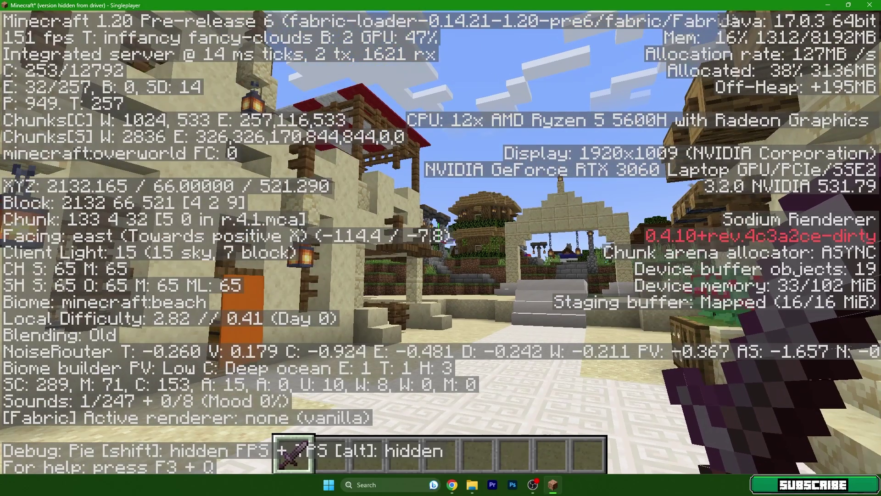
{"action": "key", "text": "Escape"}
{"action": "left_click", "coordinate": [376, 301]}
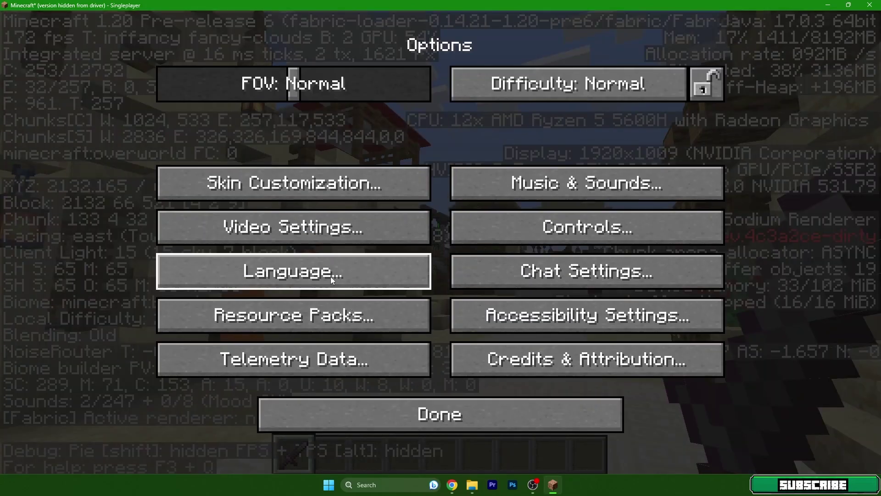
{"action": "left_click", "coordinate": [327, 237]}
{"action": "left_click", "coordinate": [279, 38]}
{"action": "left_click", "coordinate": [156, 38]}
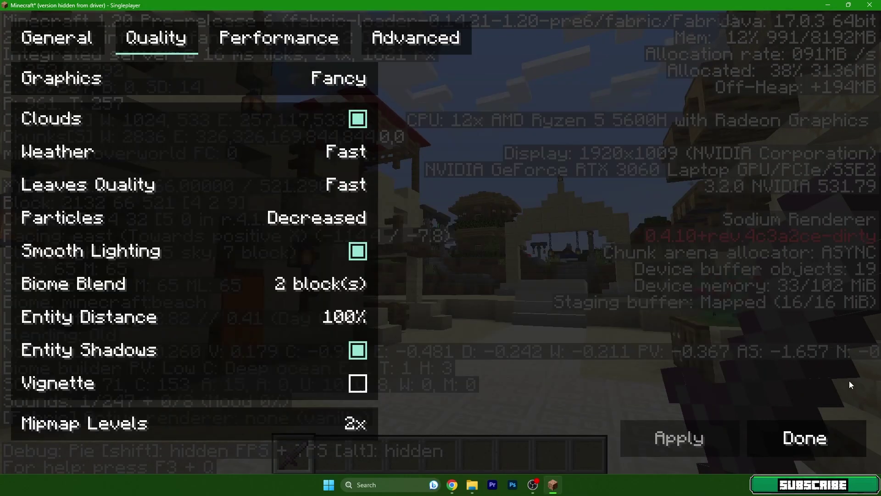
{"action": "left_click", "coordinate": [806, 437]}
{"action": "left_click", "coordinate": [582, 430]}
{"action": "key", "text": "Escape"}
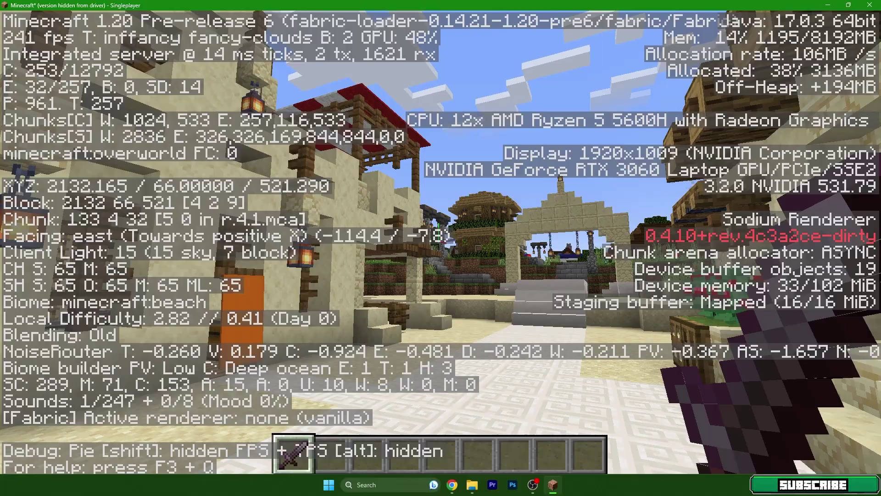
Hide the debug overlay and walk forward along the paved path through the sandstone arch
{"action": "key", "text": "w"}
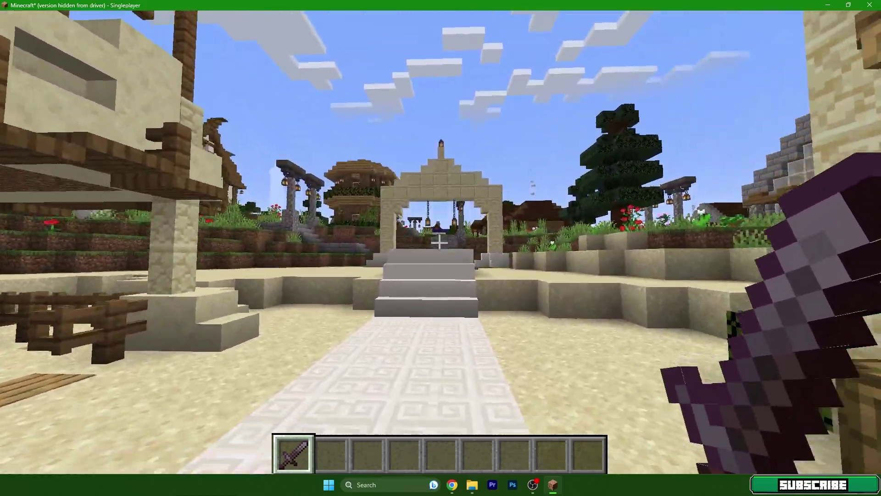
{"action": "key", "text": "w"}
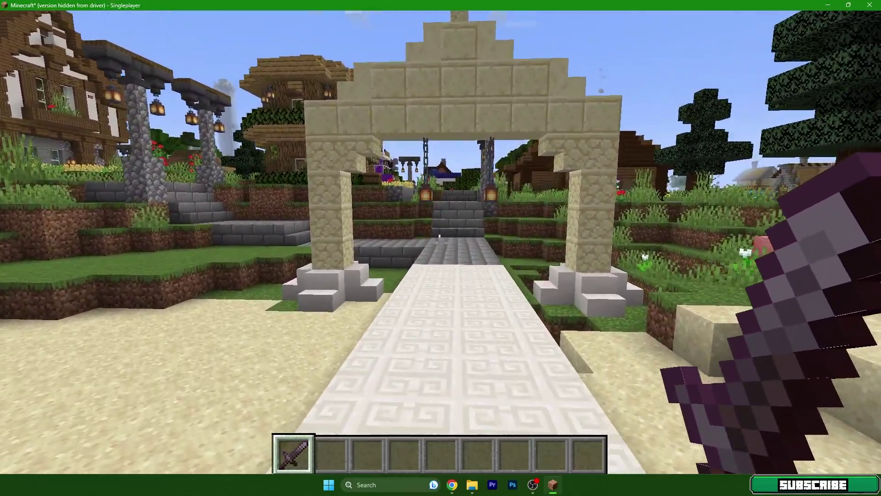
{"action": "key", "text": "w"}
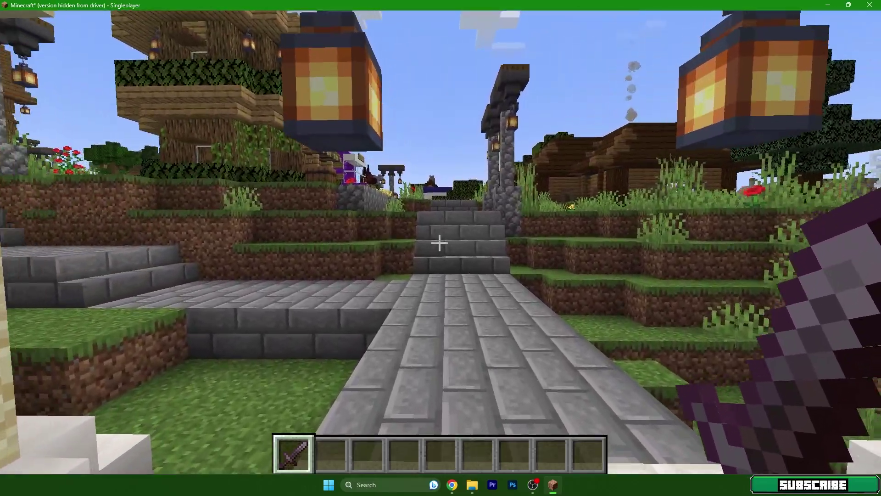